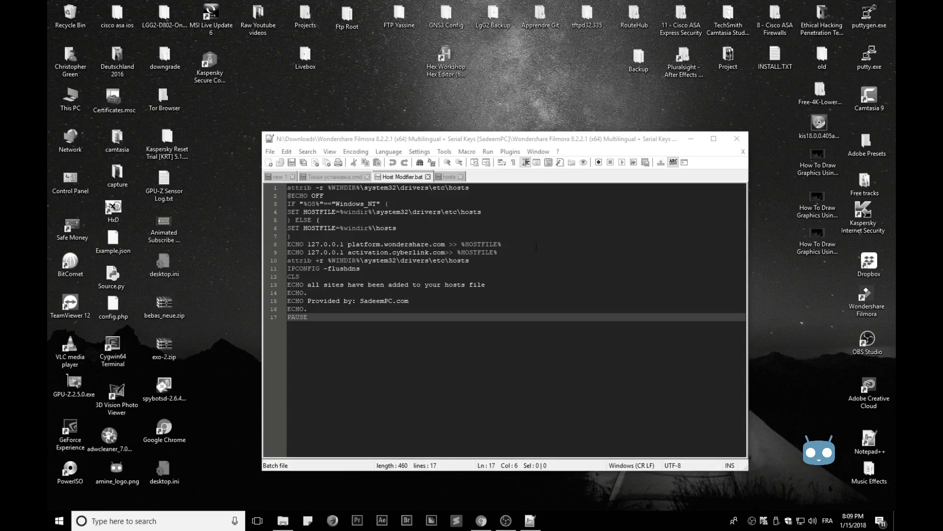
- Open the Backup desktop folder and drag its Explorer window over Notepad++
double_click(639, 59)
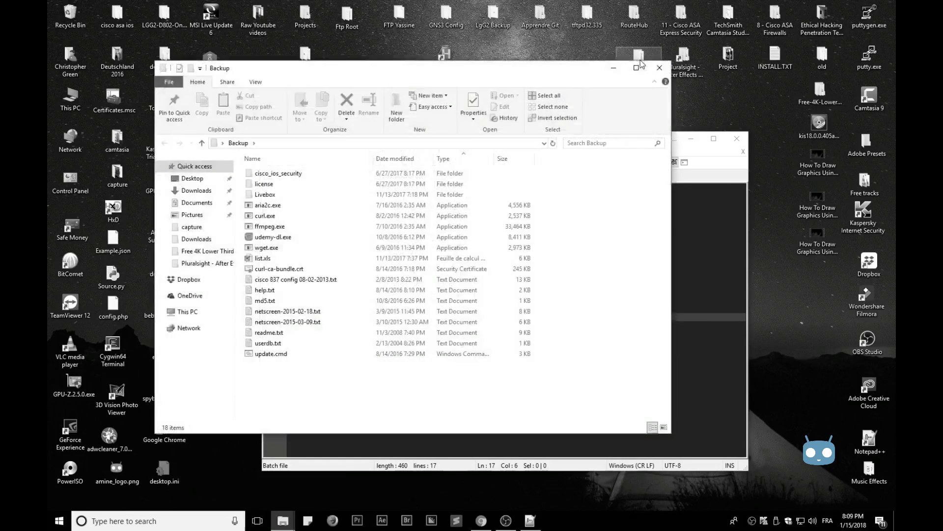
drag(460, 80, 560, 125)
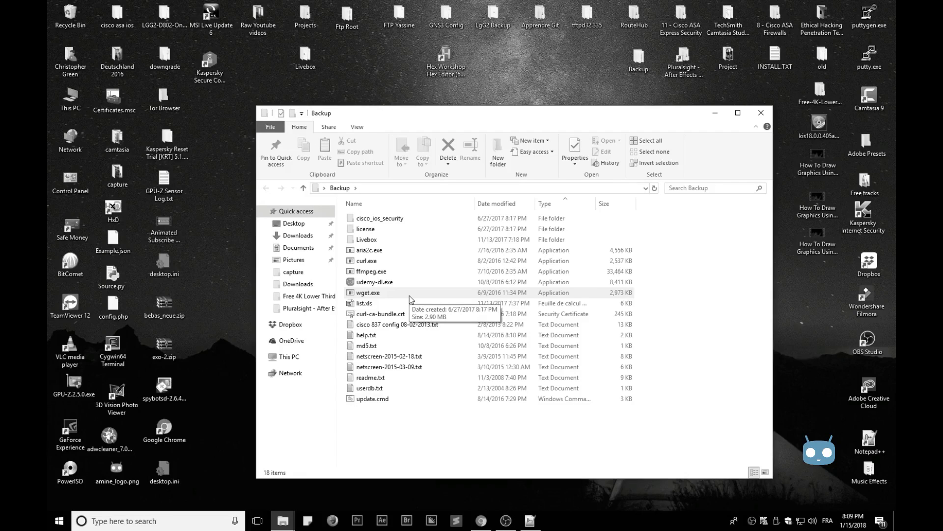
- Try the Ctrl+Win+C color-filter shortcut, then close the Backup Explorer window
key(ctrl+super+c)
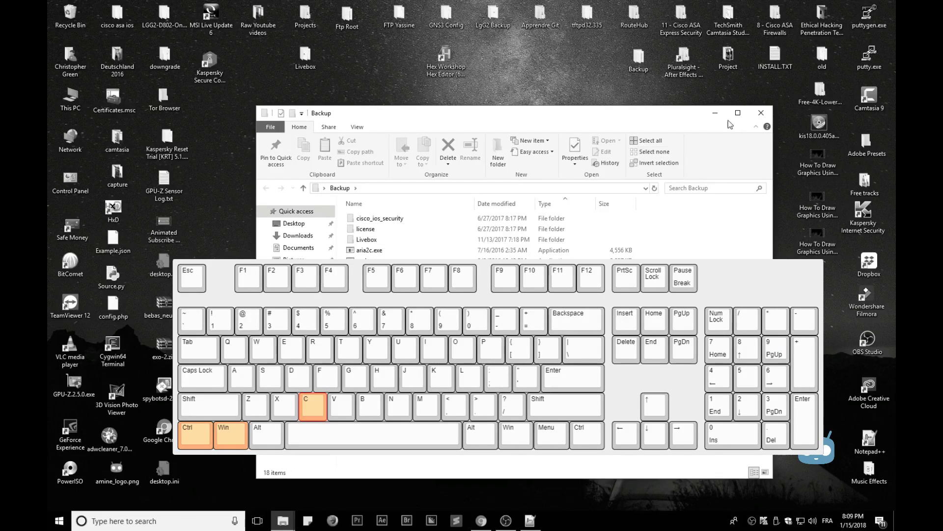
click(761, 114)
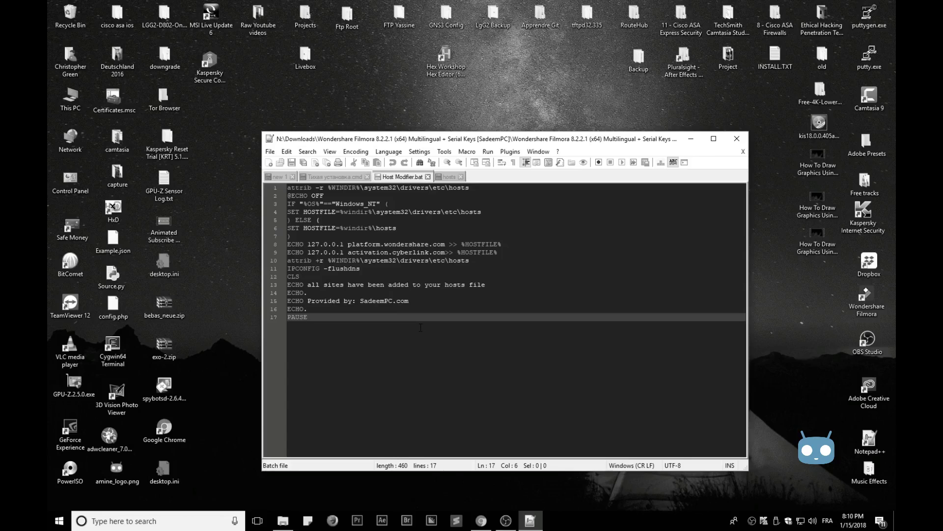
- Toggle the grayscale filter with Ctrl+Win+C until full color returns, then bring up Start
key(ctrl+super+c)
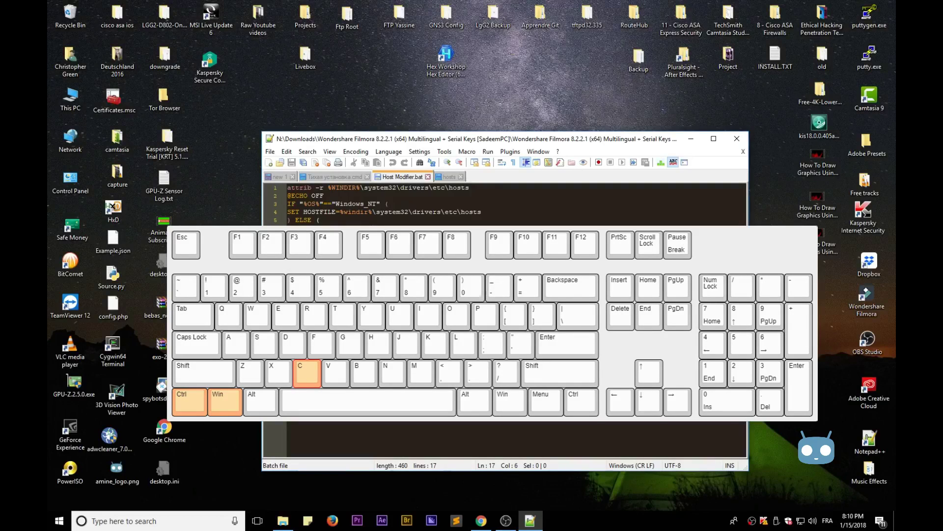
key(ctrl+super+c)
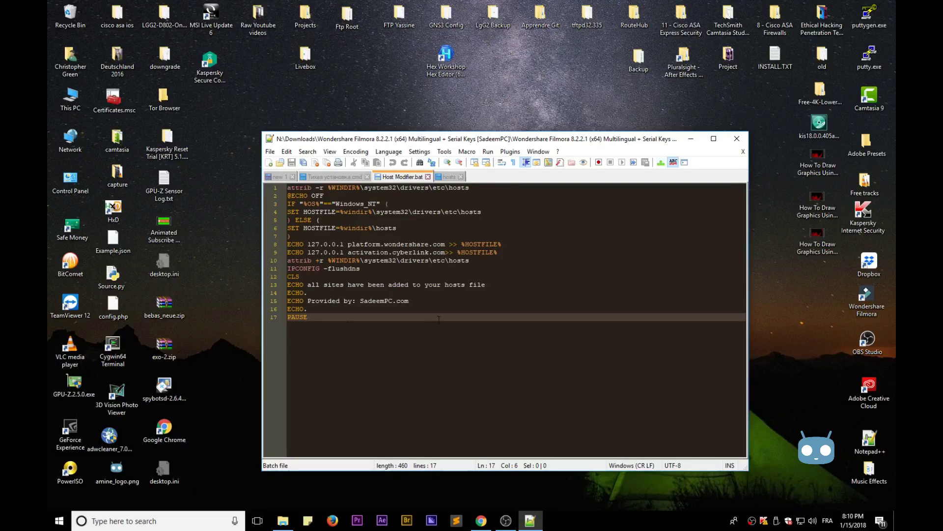
click(57, 525)
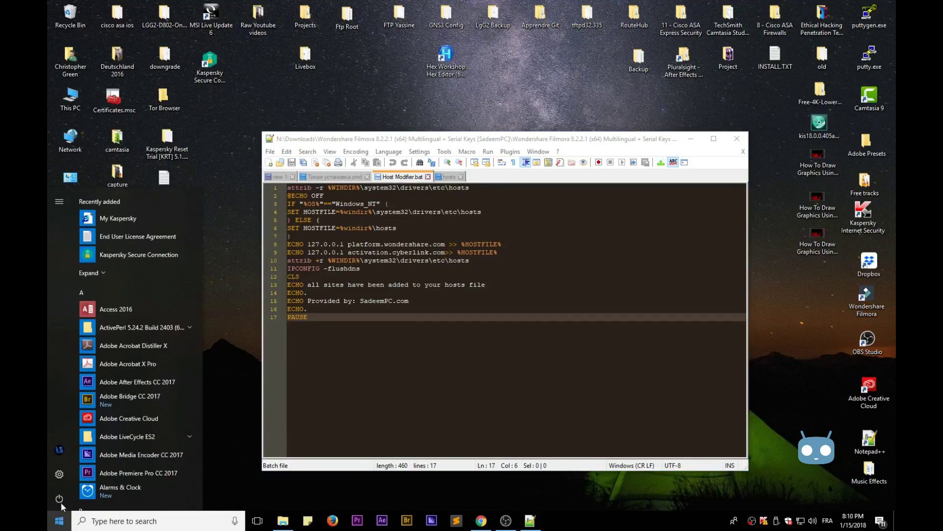
- Search Settings for 'color' and scroll through the Personalization Colors page options
click(61, 473)
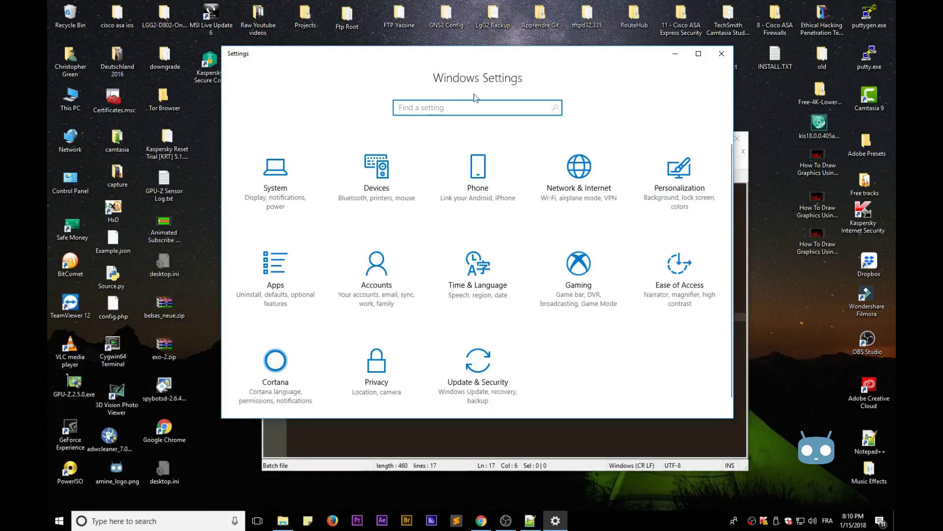
text(color)
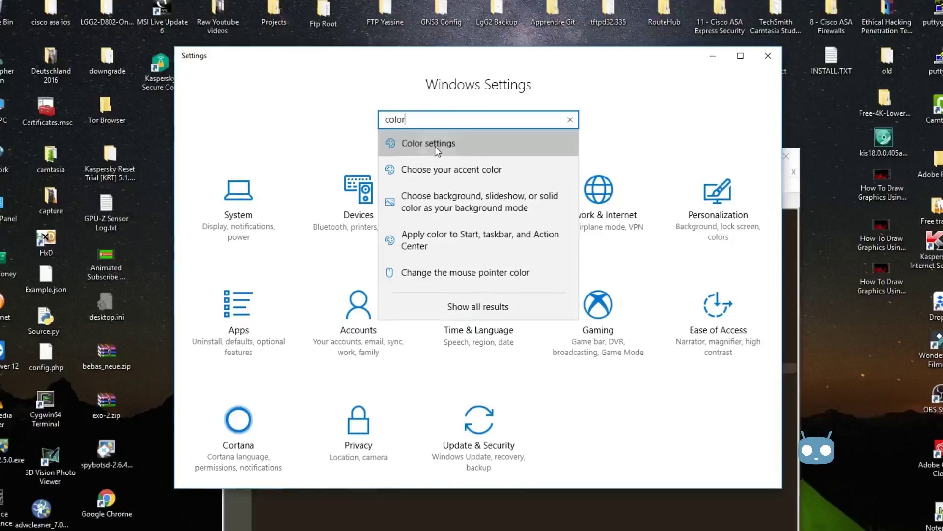
click(435, 146)
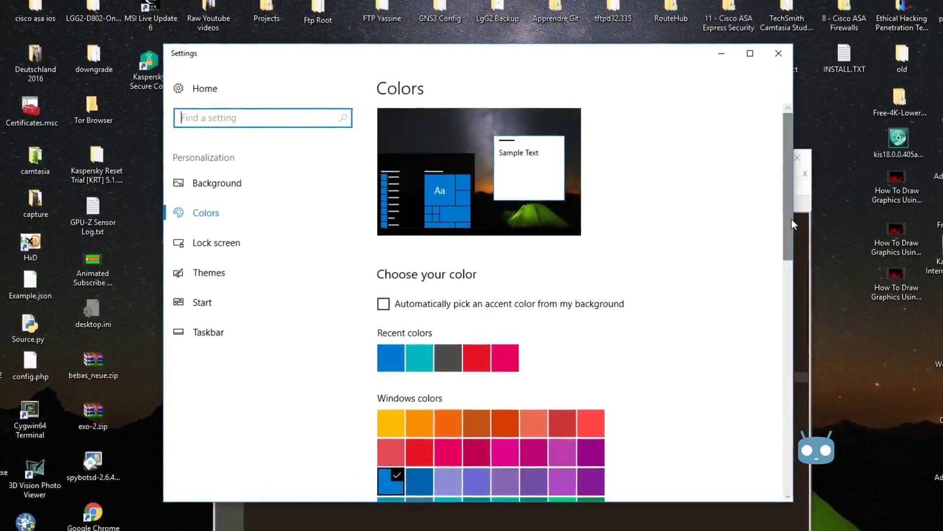
drag(792, 225, 799, 442)
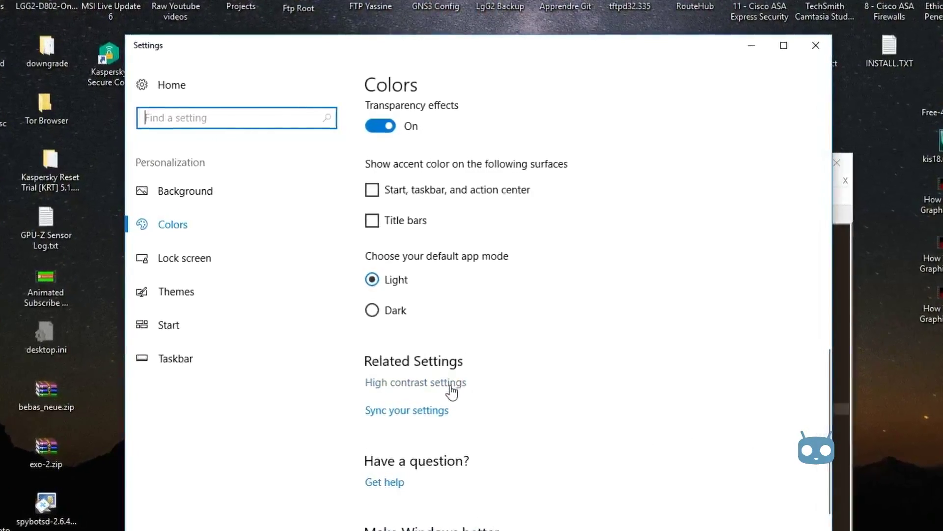
- Follow the High contrast settings link and toggle the Apply color filter switch
click(449, 386)
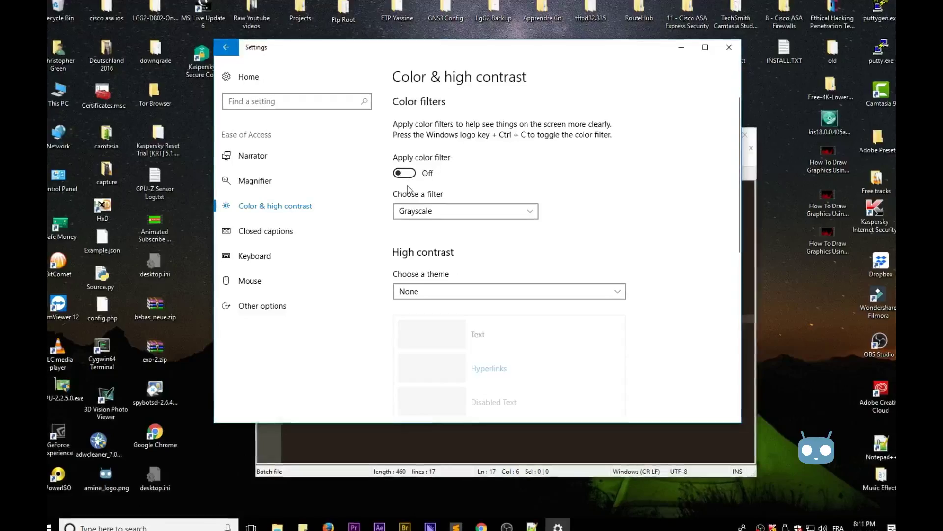
click(407, 174)
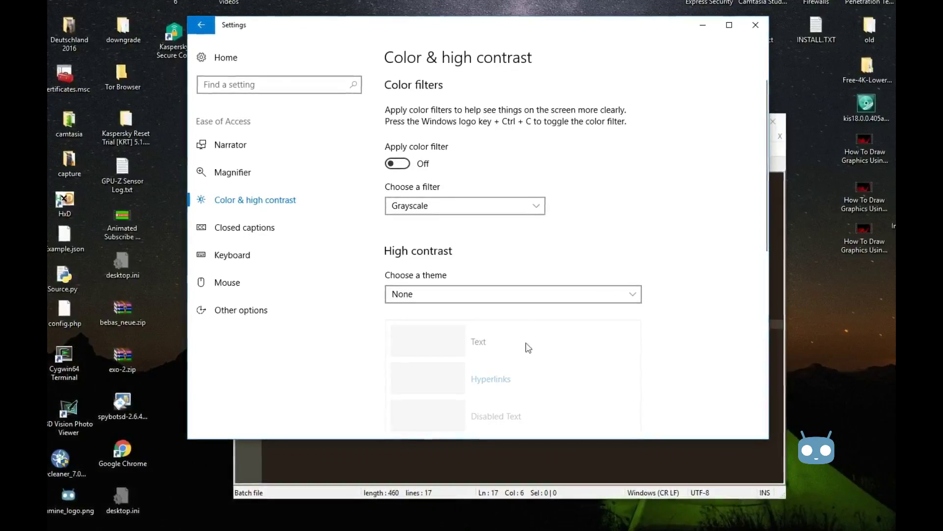
- Move and resize the Notepad++ window, then minimize it to reveal Color & high contrast
click(525, 449)
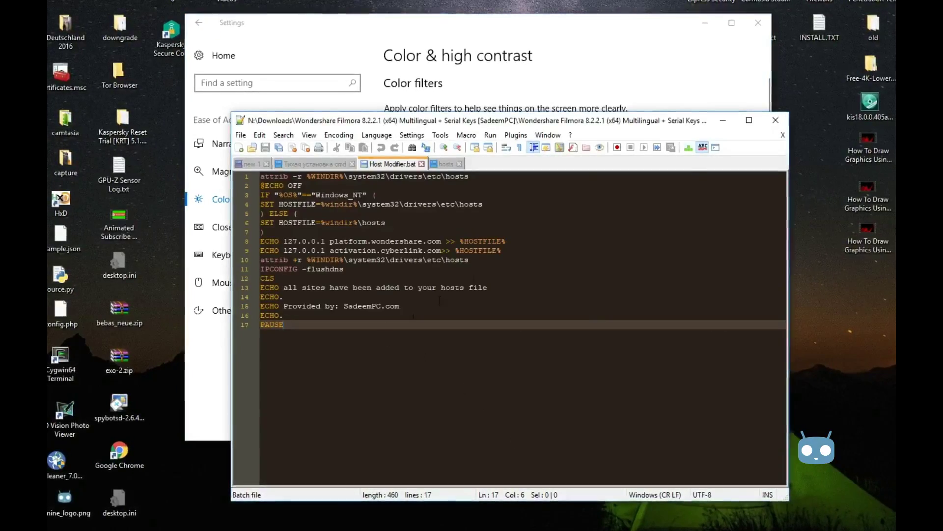
drag(484, 120, 484, 212)
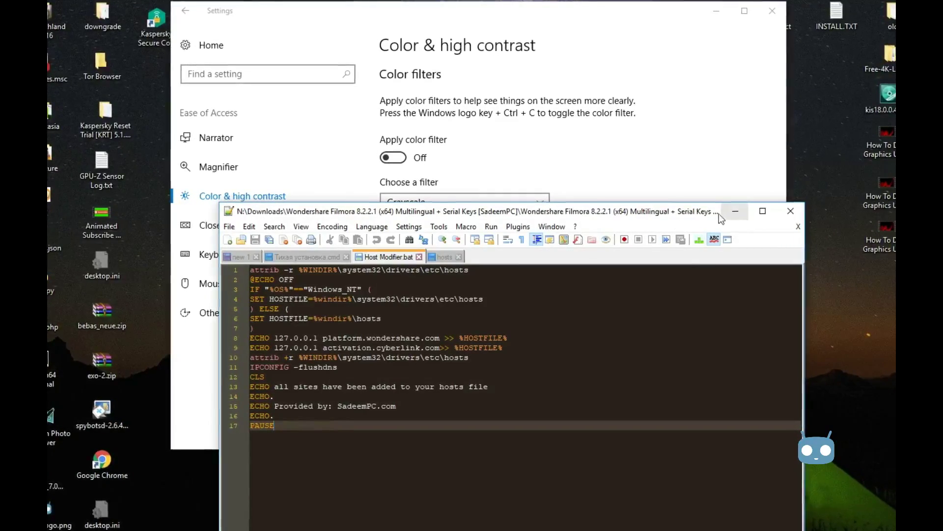
drag(648, 204, 614, 153)
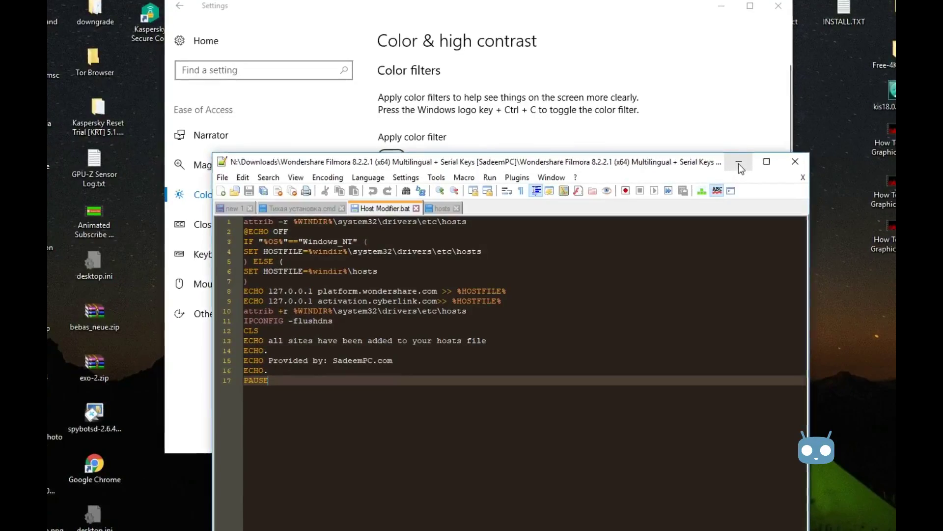
click(740, 163)
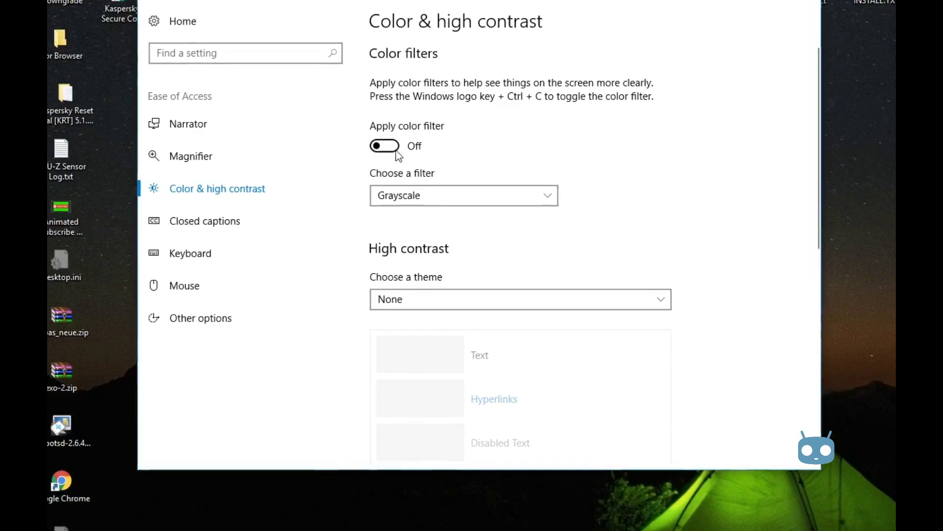
click(392, 148)
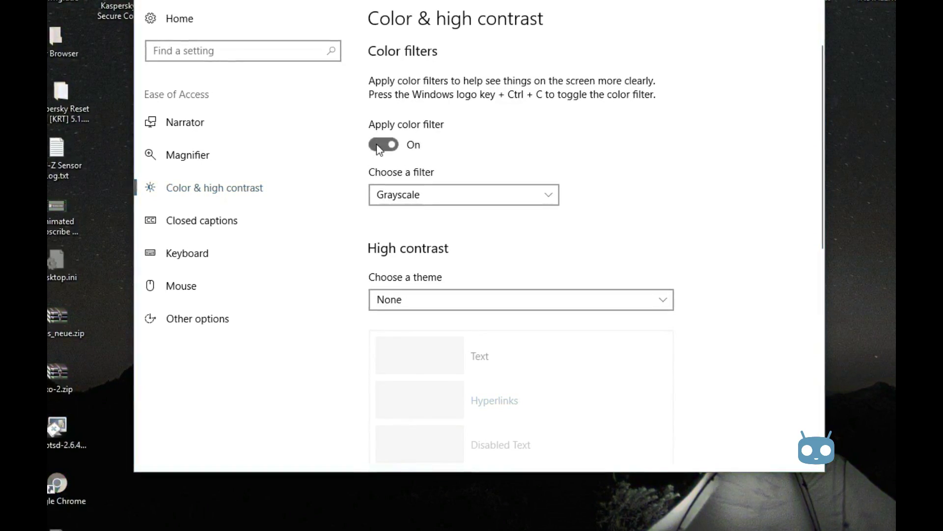
click(388, 146)
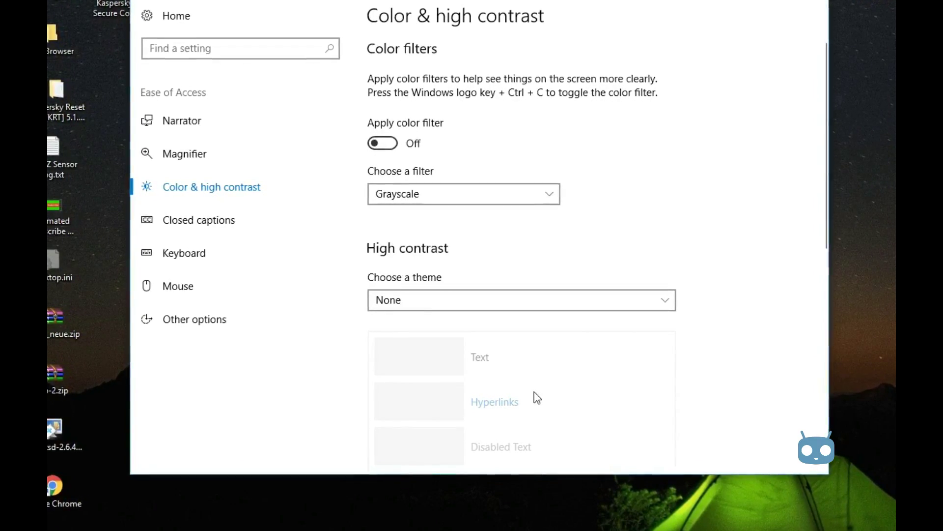